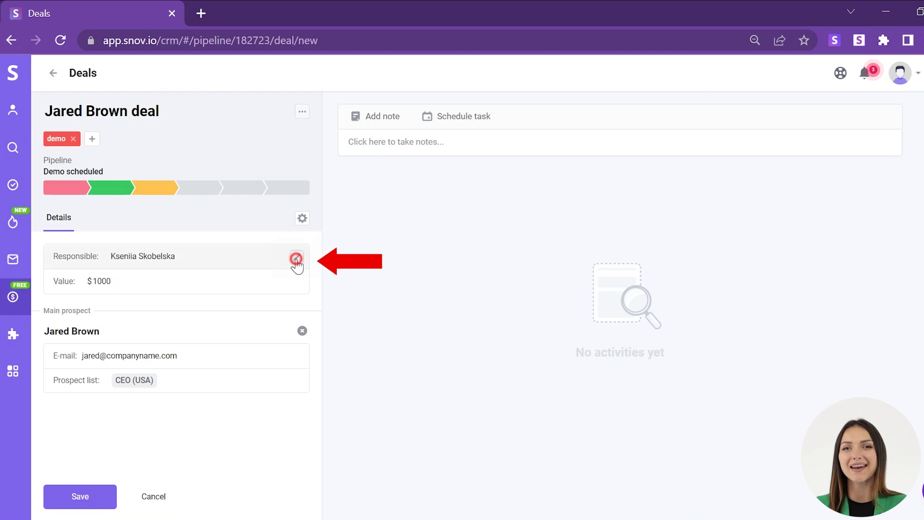
click(297, 260)
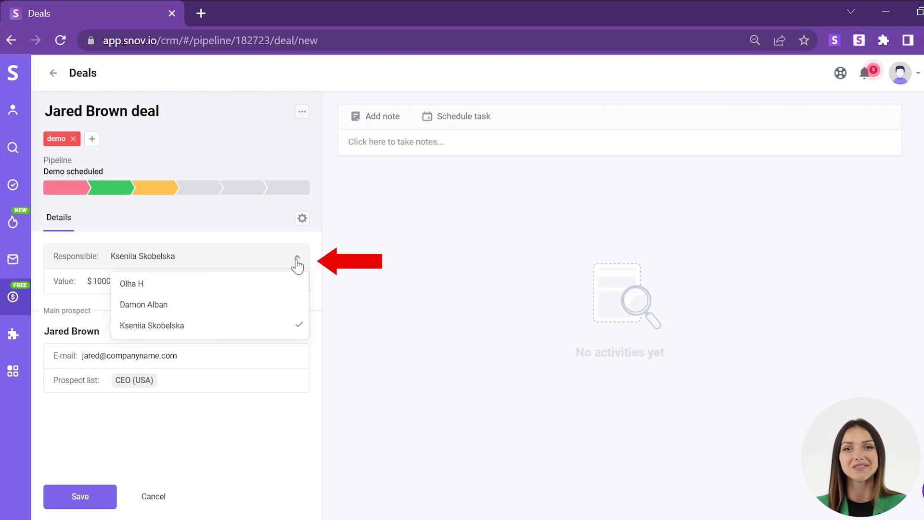
click(283, 313)
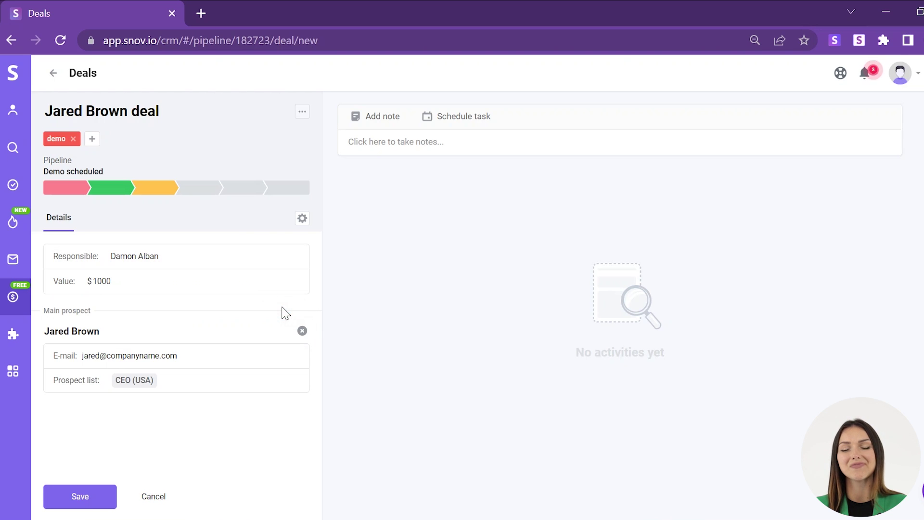
click(90, 499)
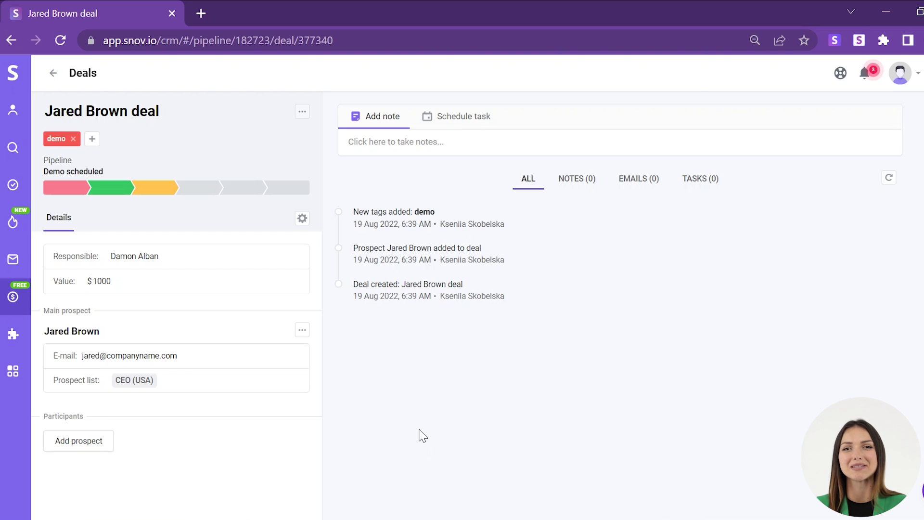
Add a note to the Demo scheduled deal: previously worked with Merck, hesitant, wants executive call.
key(alt+Left)
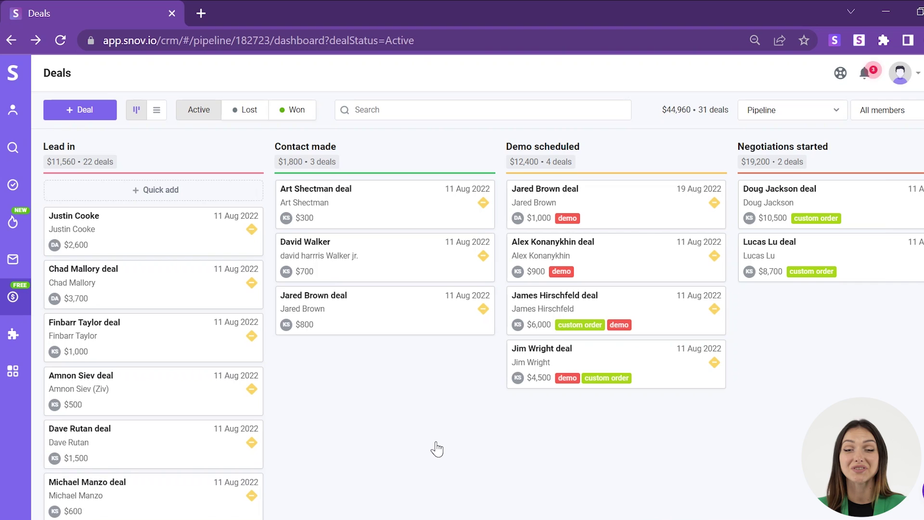
click(598, 209)
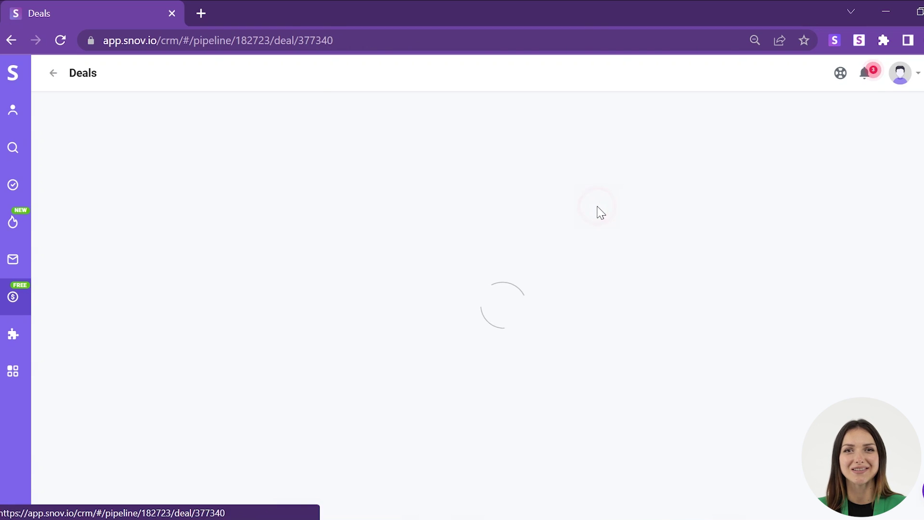
click(459, 143)
text(Previously worked with Merck. Hesitant about moving to a smaller supplier. Would like a team call, preferably with executives.)
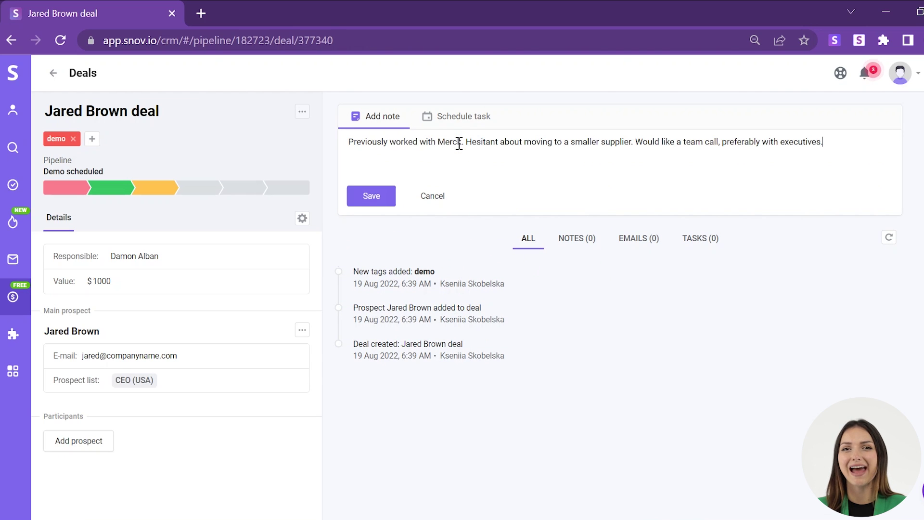
click(370, 197)
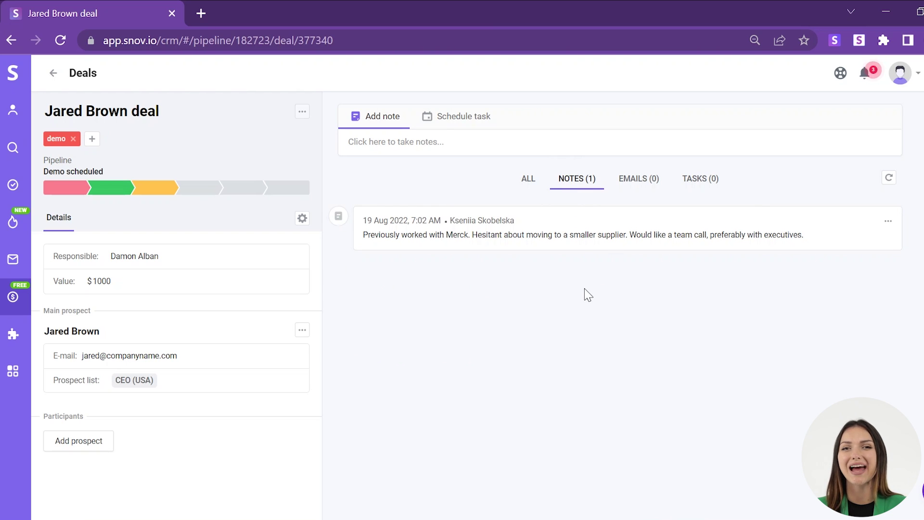
Show all deal activity and review the note's Edit/Pin/Delete options without changing anything.
click(522, 182)
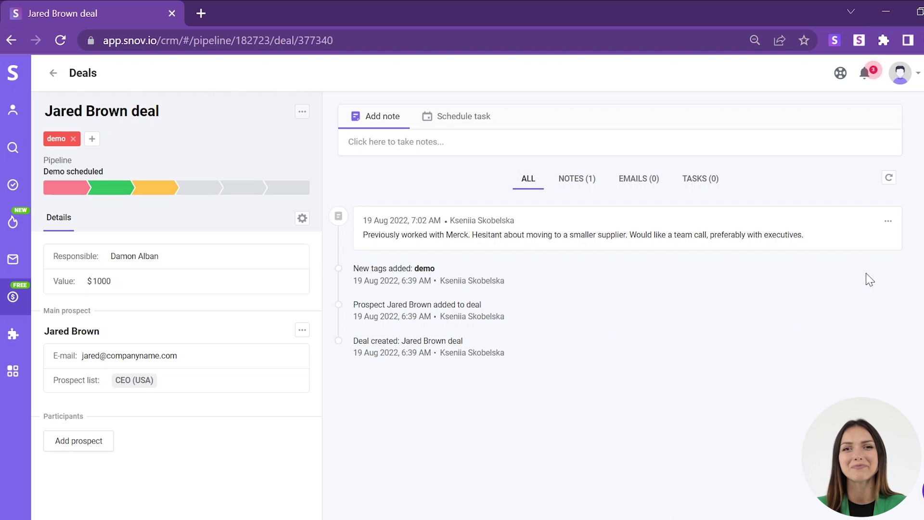
click(887, 222)
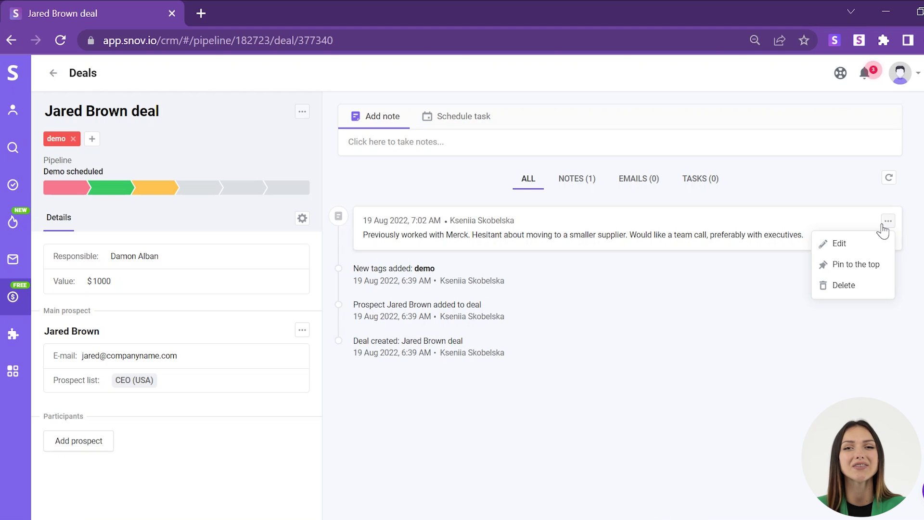
click(828, 336)
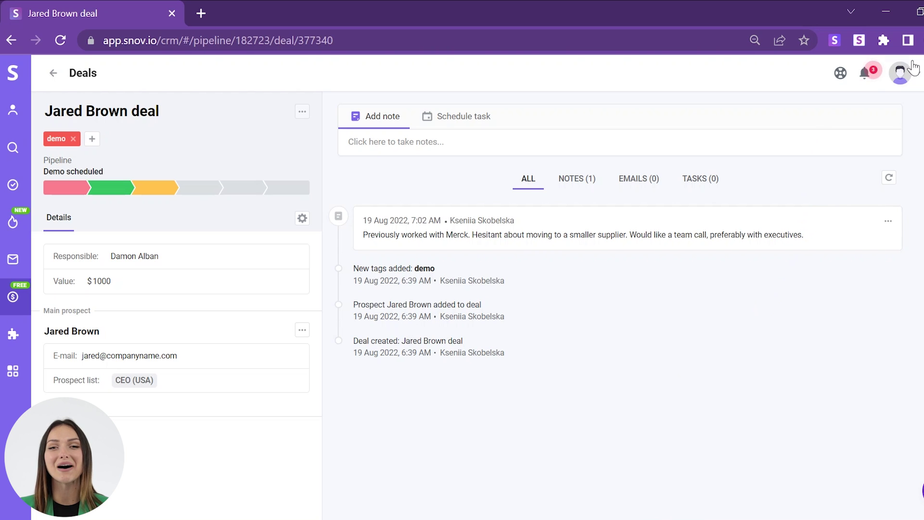
Go to Account settings and view the My Team page with both members' permissions.
click(913, 68)
click(819, 298)
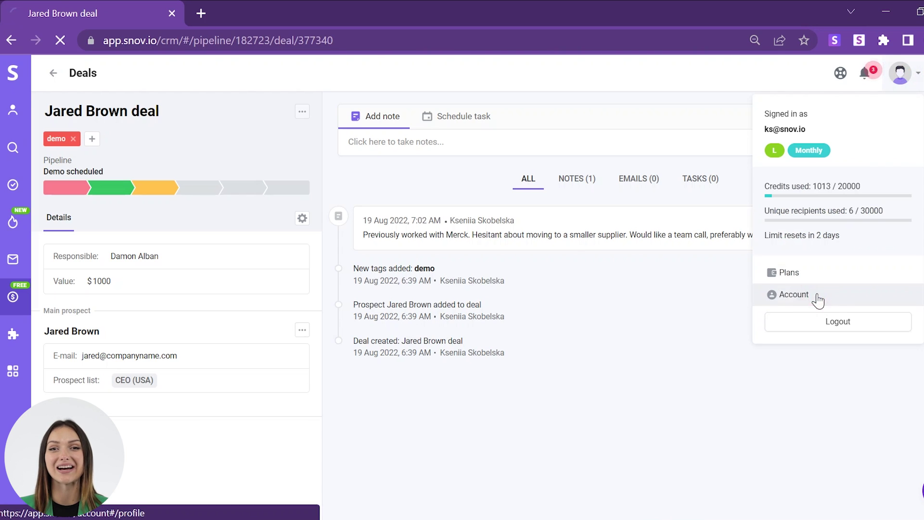
click(227, 322)
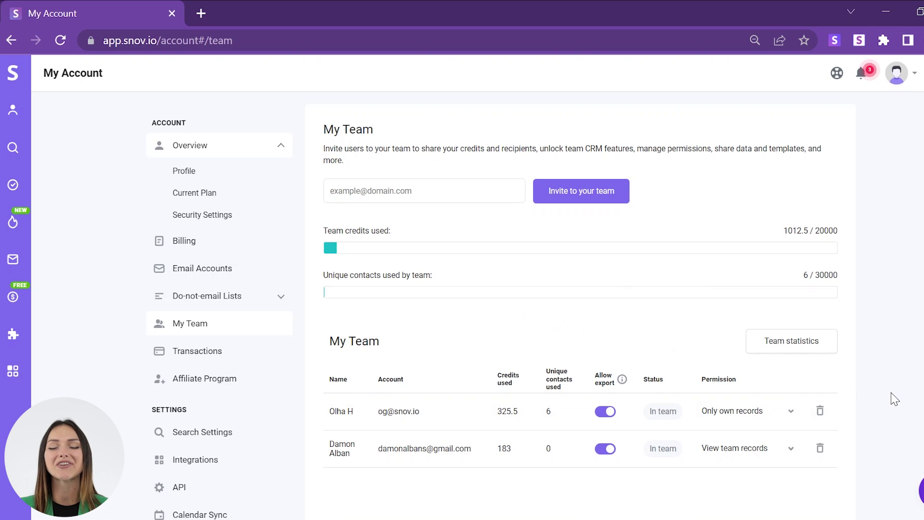
click(791, 412)
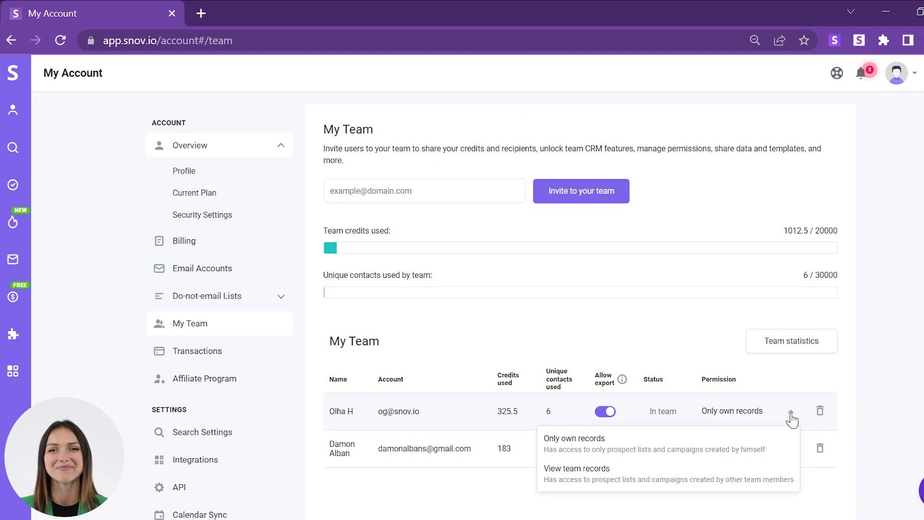
click(709, 440)
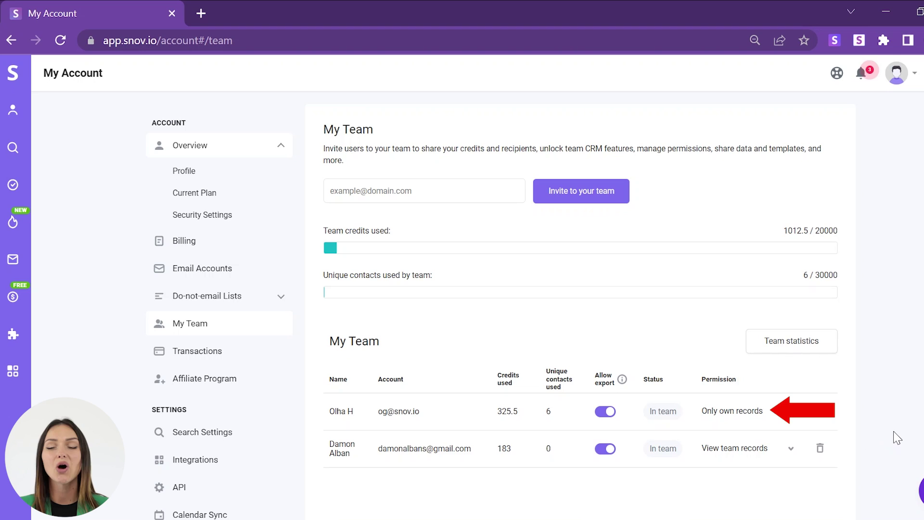